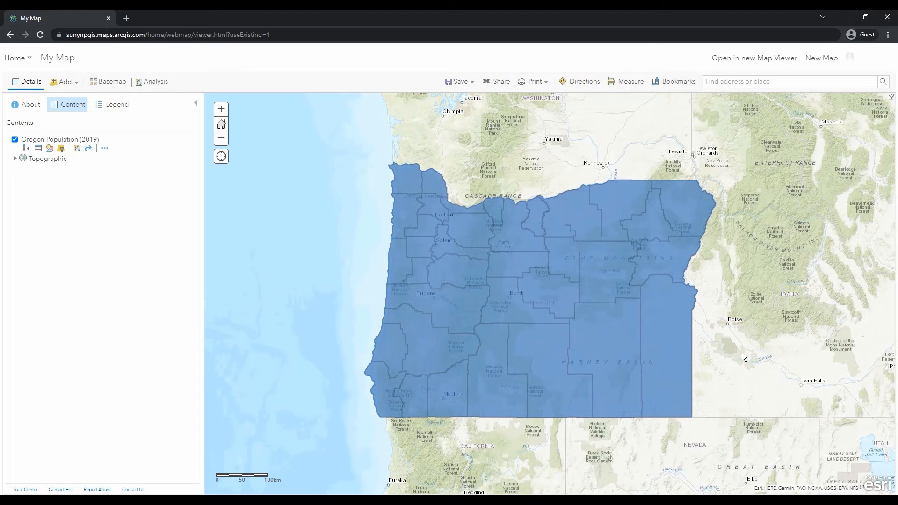
Inspect the default pop-ups of Malheur, Deschutes and Douglas counties on the map.
left_click(678, 355)
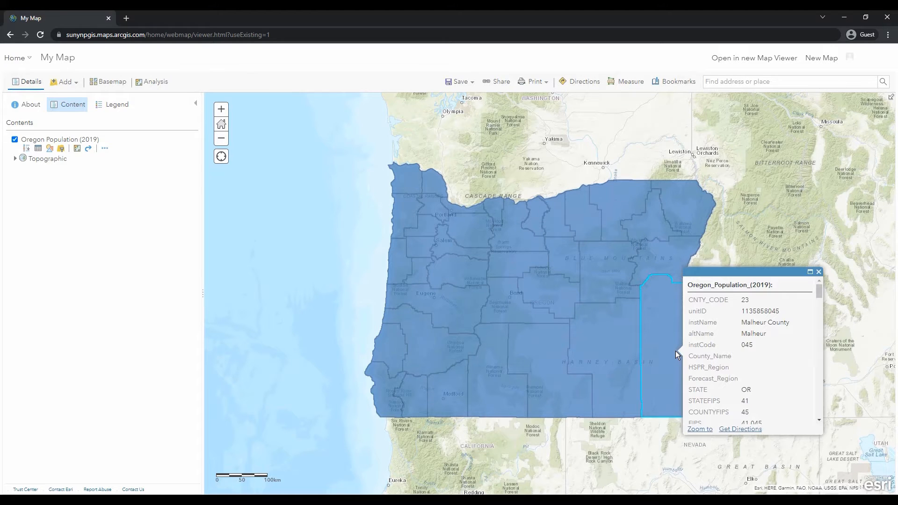
left_click(508, 304)
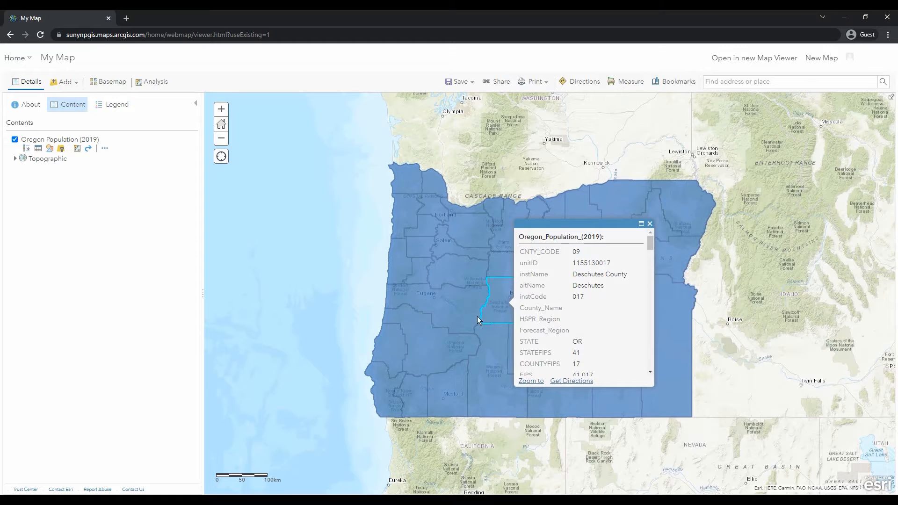
left_click(426, 345)
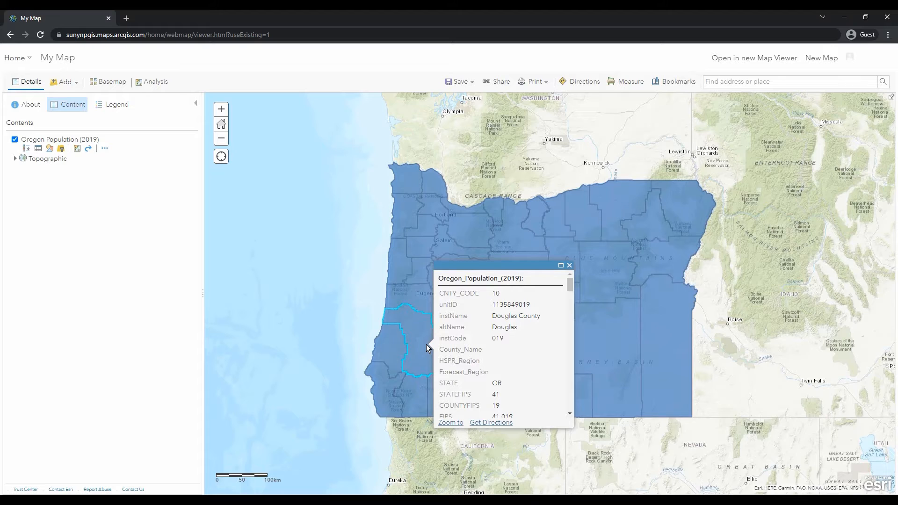
Open the pop-up attribute configuration of the Oregon Population (2019) layer and set the altName field's alias to County.
left_click(106, 149)
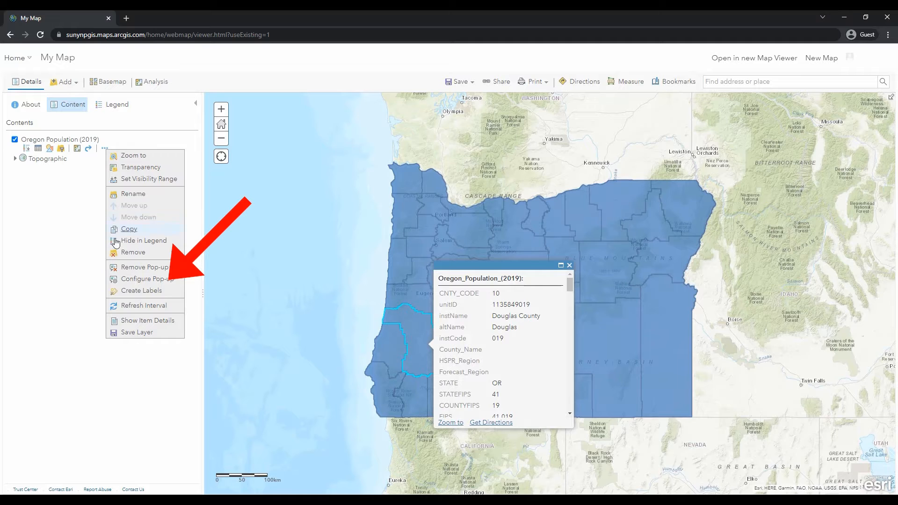
left_click(126, 280)
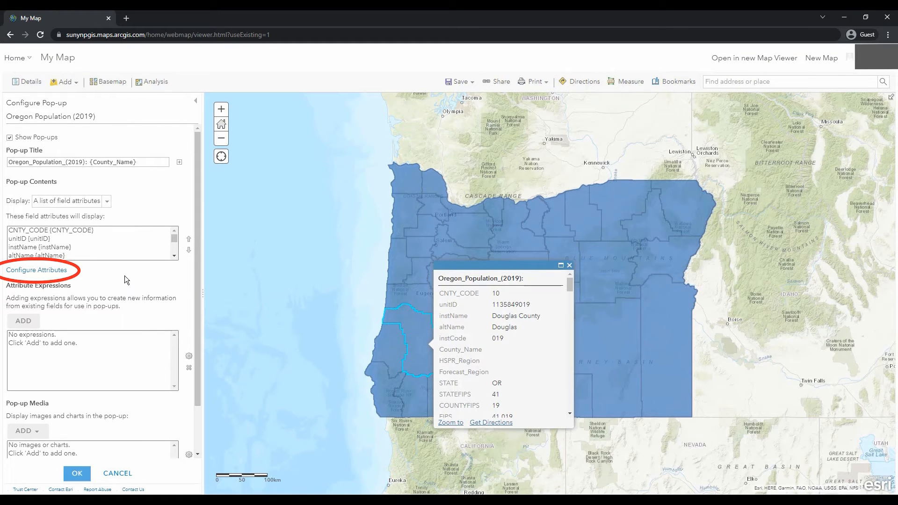
left_click(63, 271)
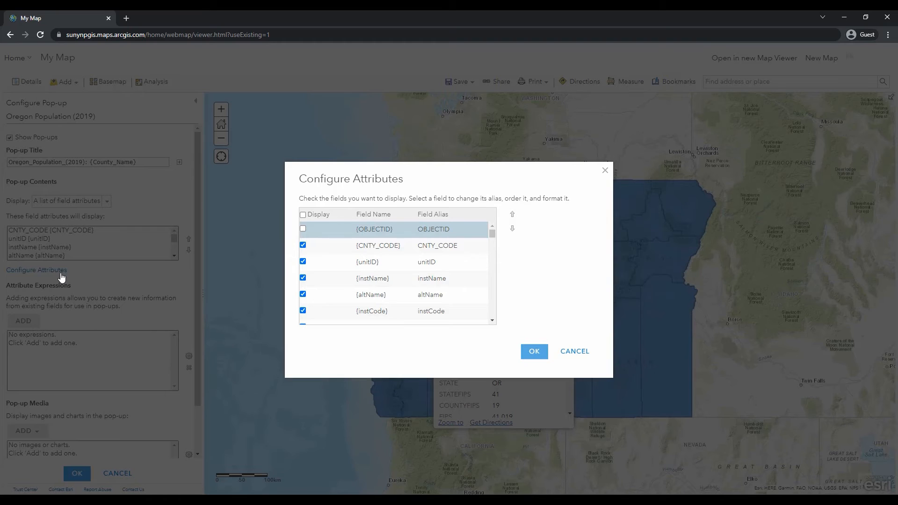
left_click(448, 296)
type("County")
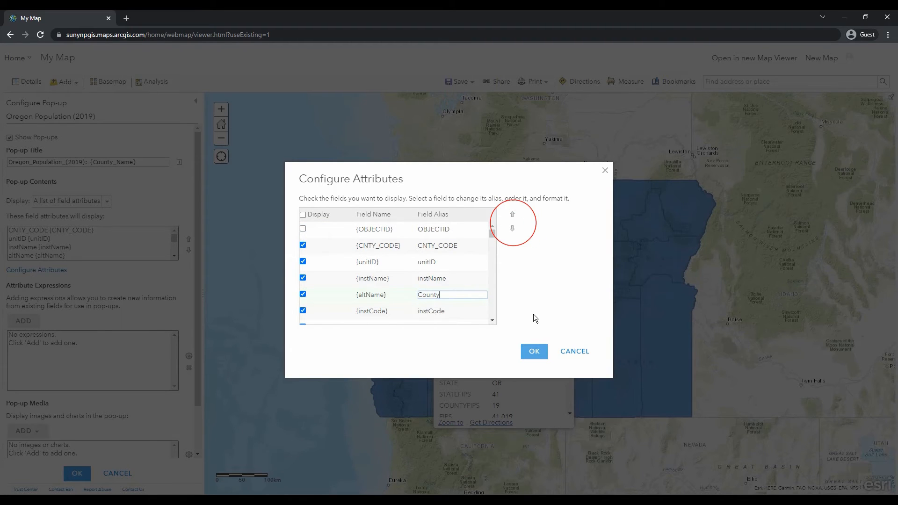
key("Return")
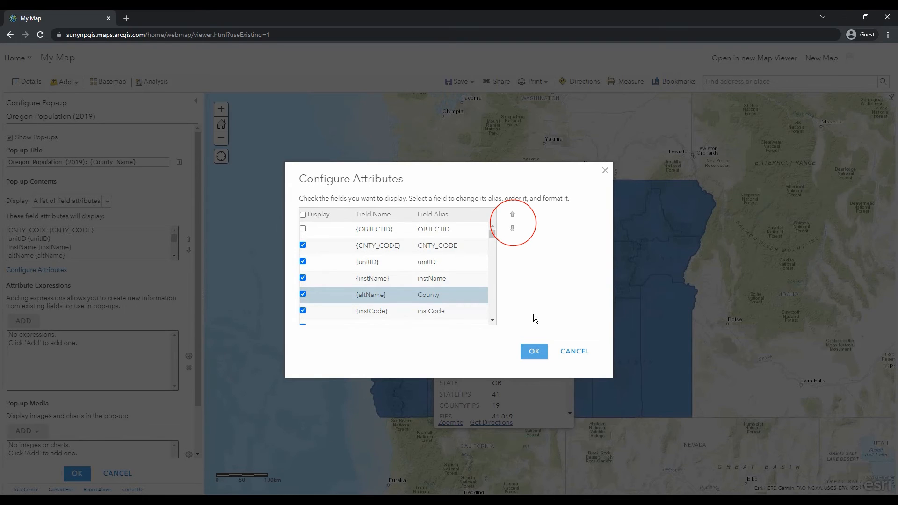
Move the altName field up one place in the attribute order, then back down.
left_click(512, 215)
scroll(473, 241, "up", 1)
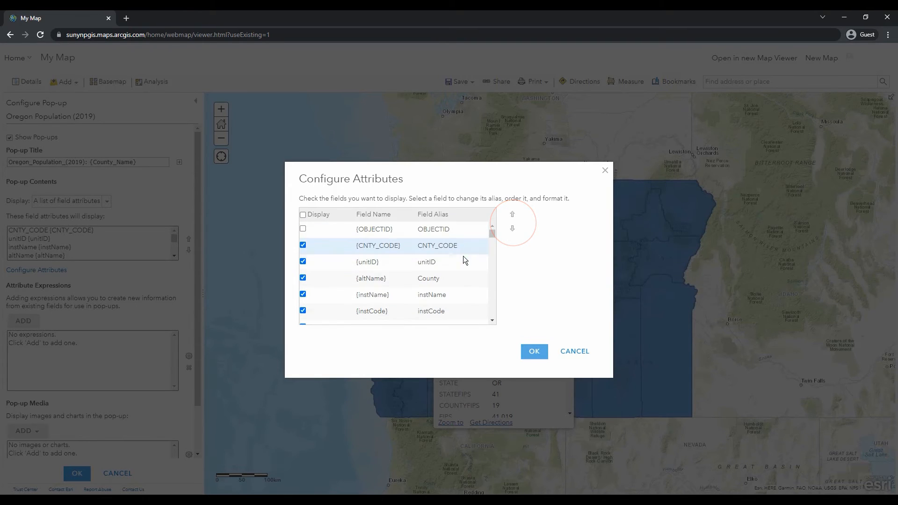
left_click(459, 279)
left_click(513, 229)
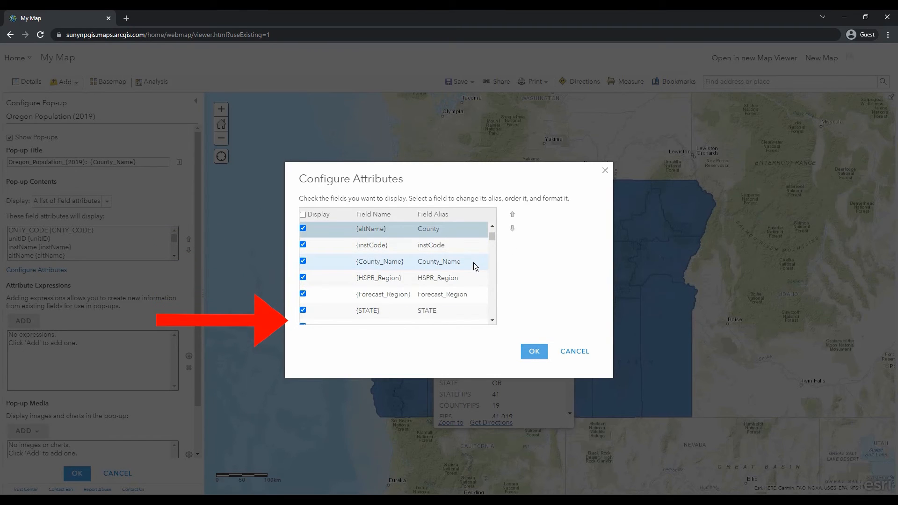
Deselect all fields for display in the pop-up and enable only the altName field.
scroll(473, 270, "up", 1)
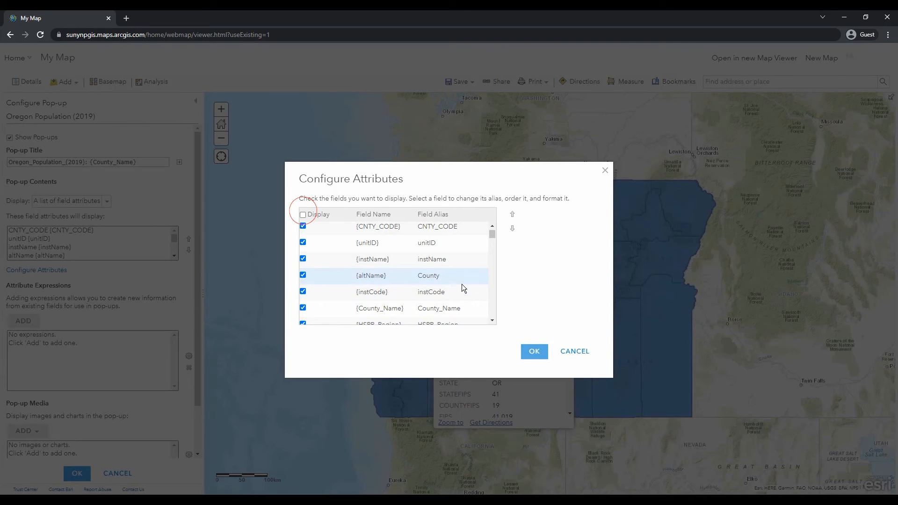
left_click(303, 215)
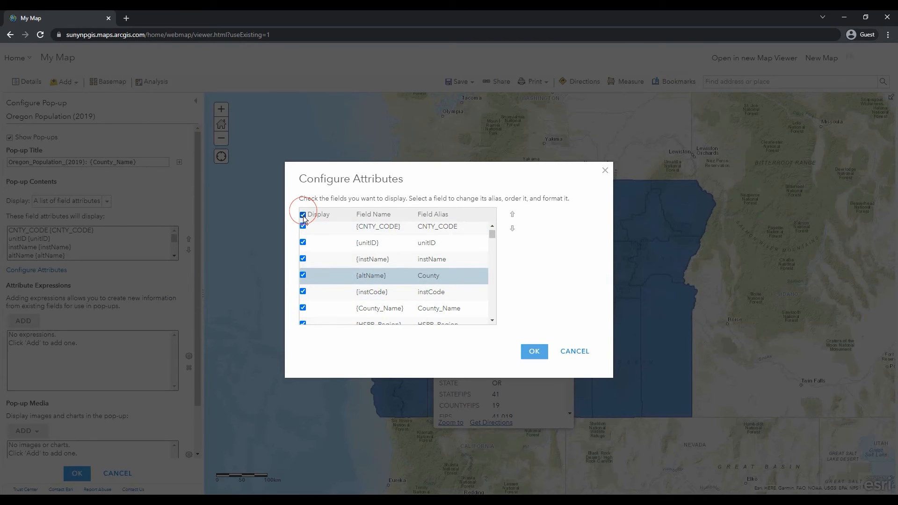
left_click(302, 215)
left_click(302, 276)
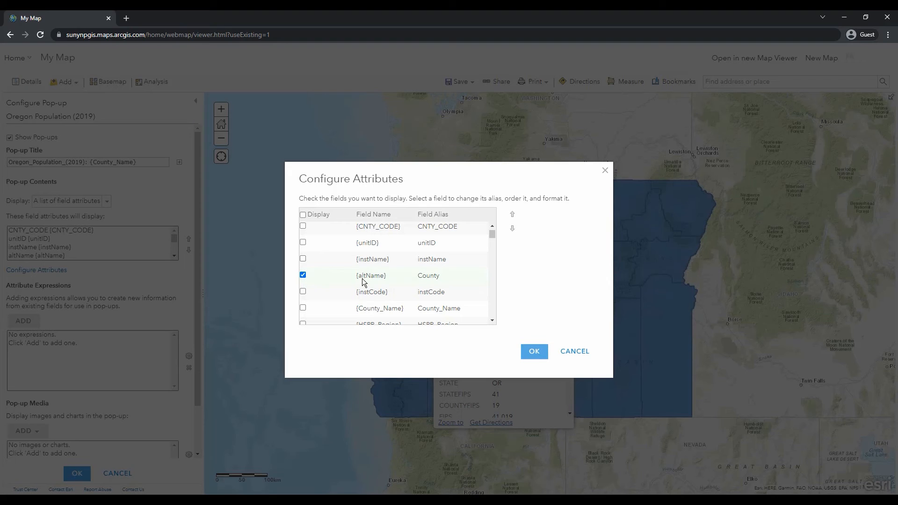
Enable display of the Population field at the end of the attribute list and apply the attribute settings.
scroll(465, 281, "down", 10)
scroll(473, 276, "down", 15)
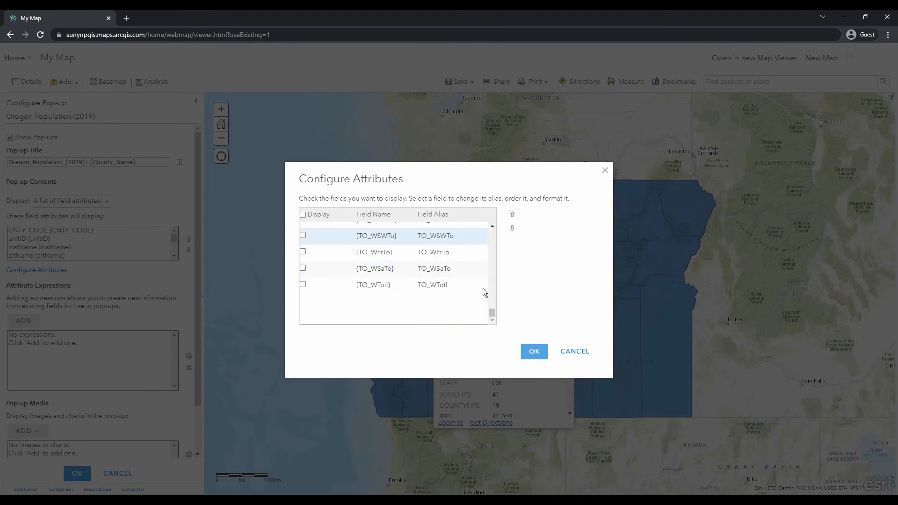
scroll(483, 286, "down", 3)
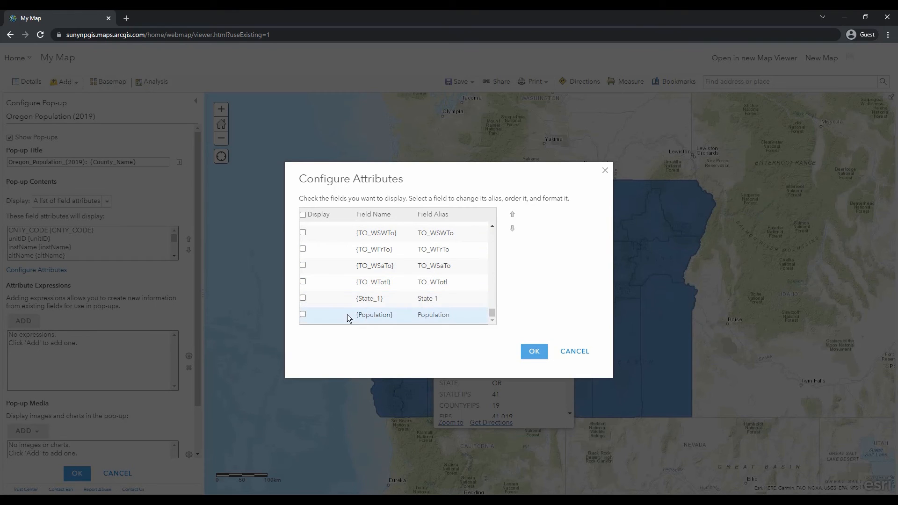
left_click(303, 315)
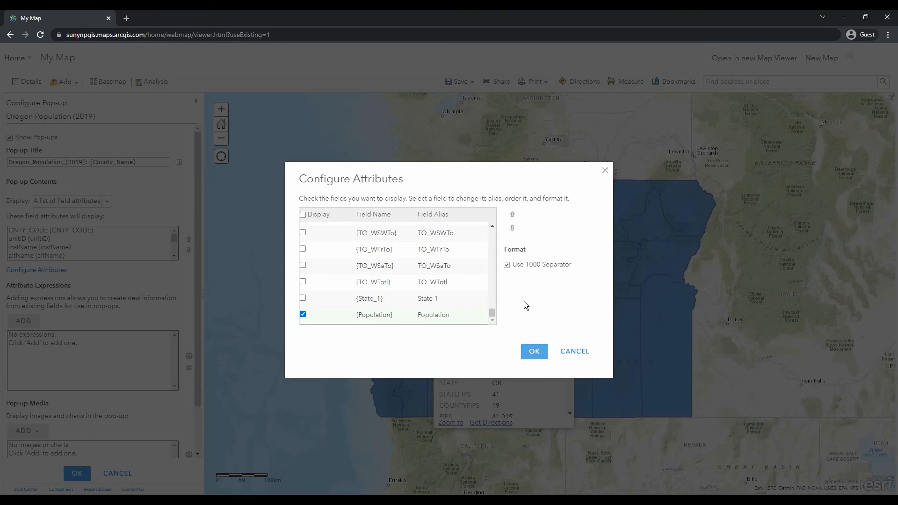
left_click(534, 352)
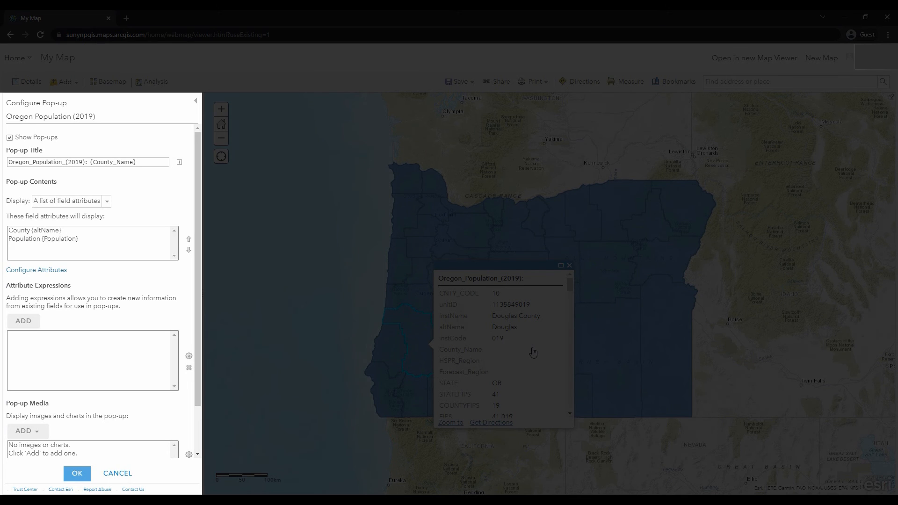
Set the pop-up title to "{instName} Population (2019)" and apply the pop-up configuration.
left_click(152, 164)
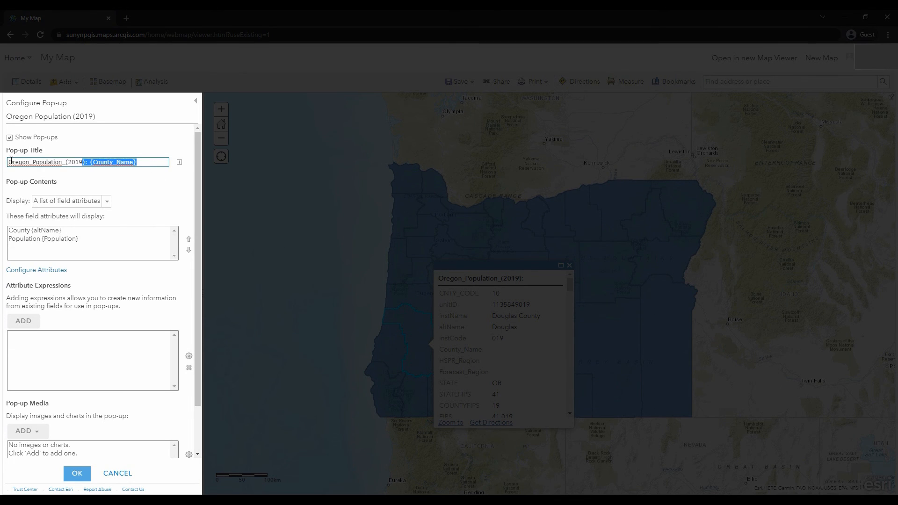
triple_click(98, 164)
type("{instName} Pop")
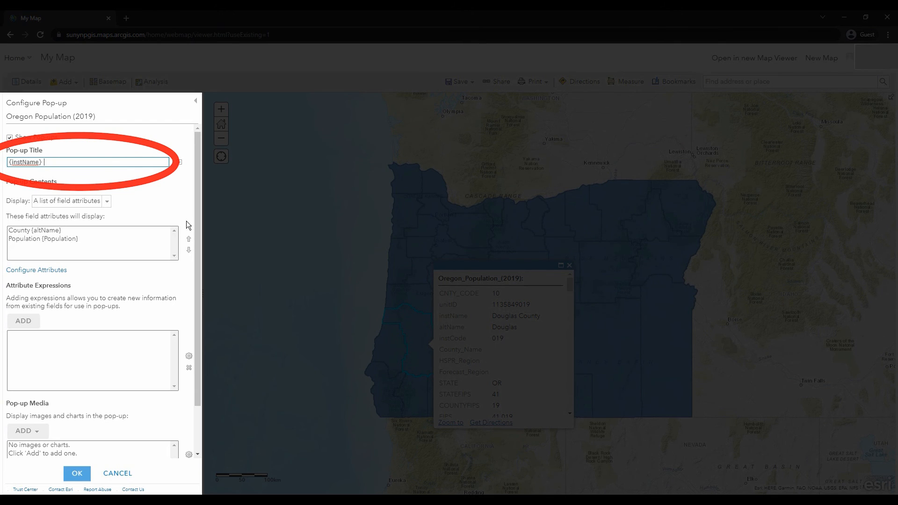
type("ulation (2019)")
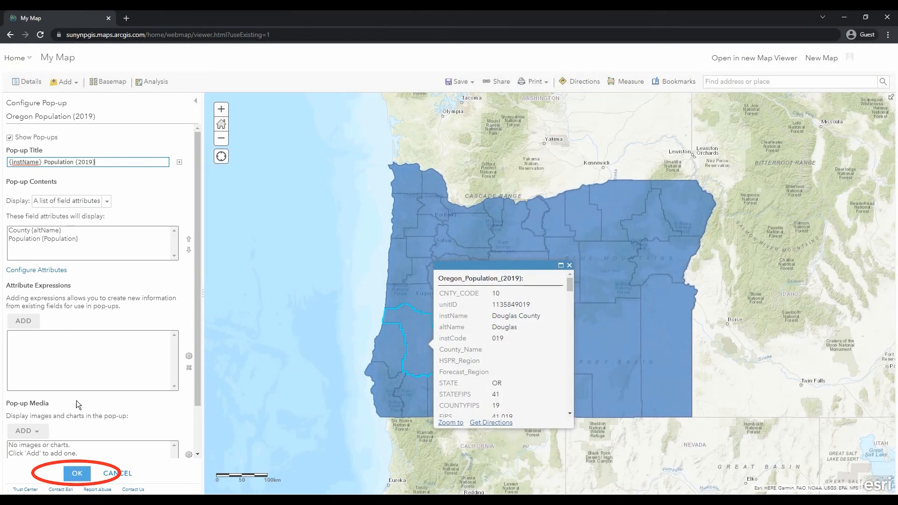
left_click(84, 473)
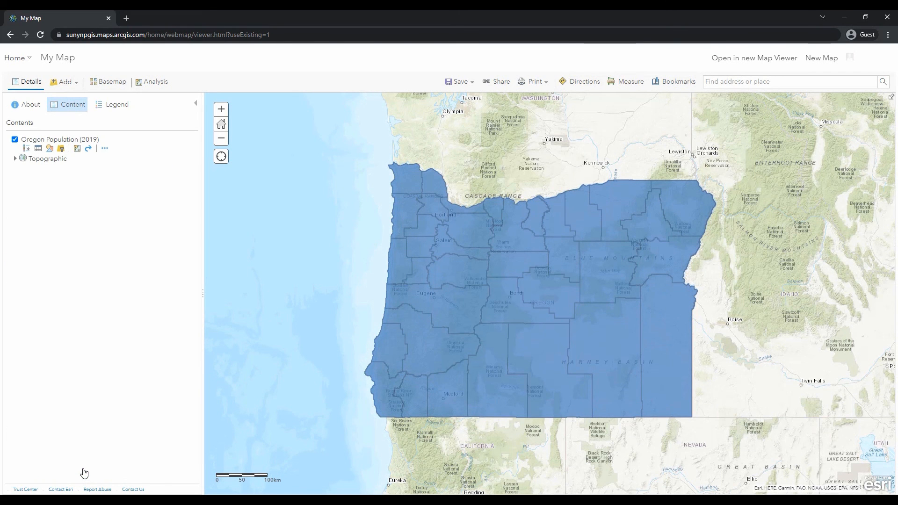
Check the reconfigured pop-ups of Douglas, Crook, Marion and Harney counties and two further counties on the map.
left_click(443, 340)
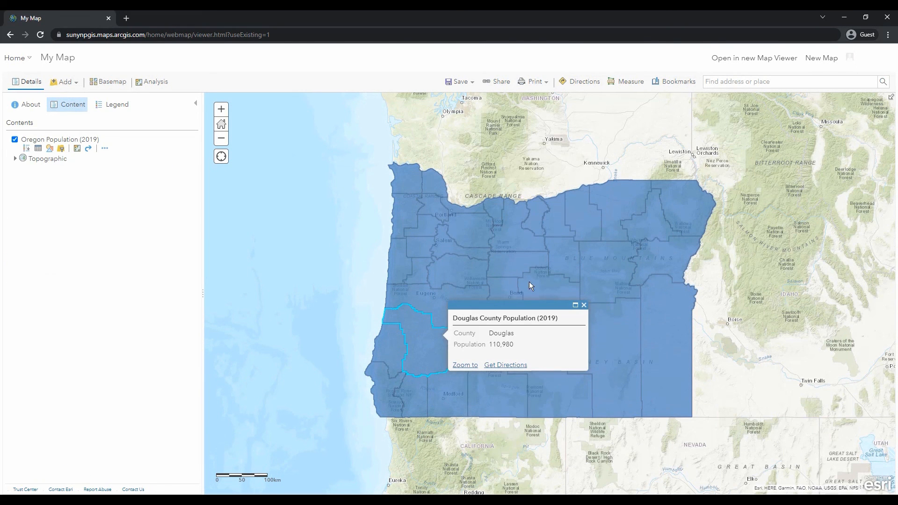
left_click(540, 276)
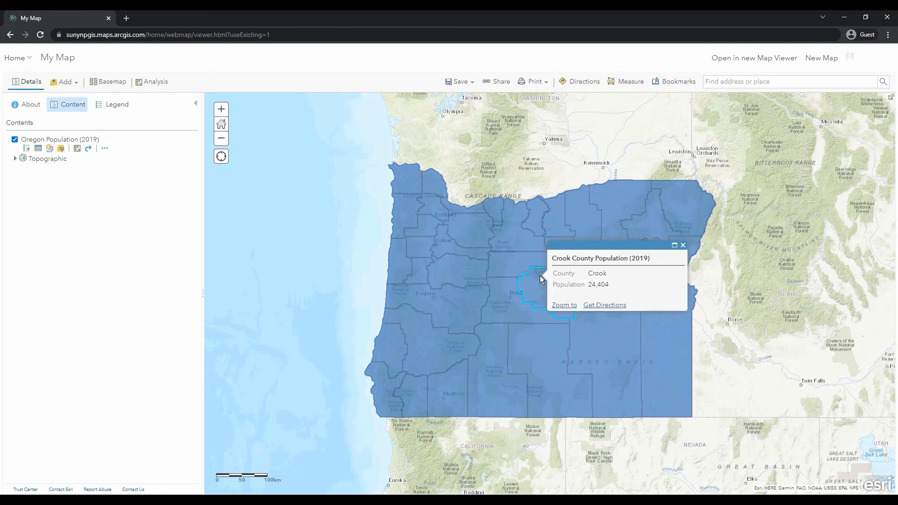
left_click(440, 248)
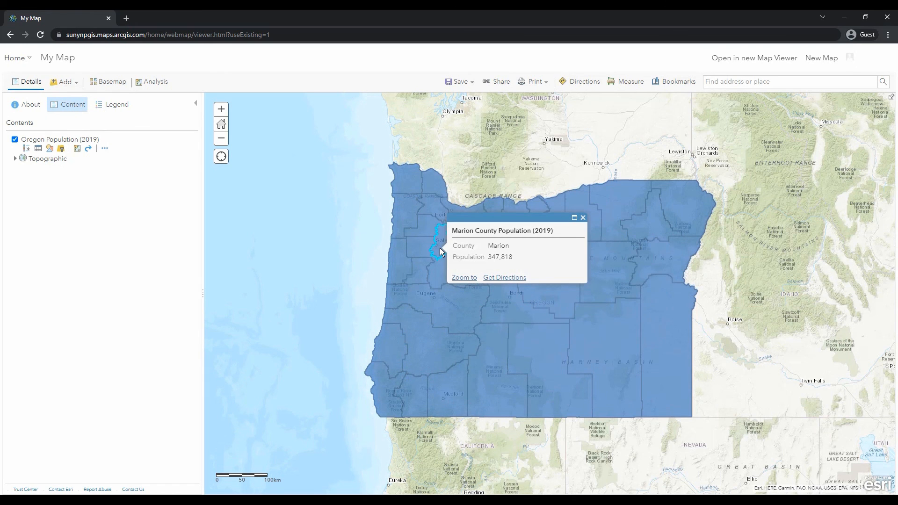
left_click(609, 349)
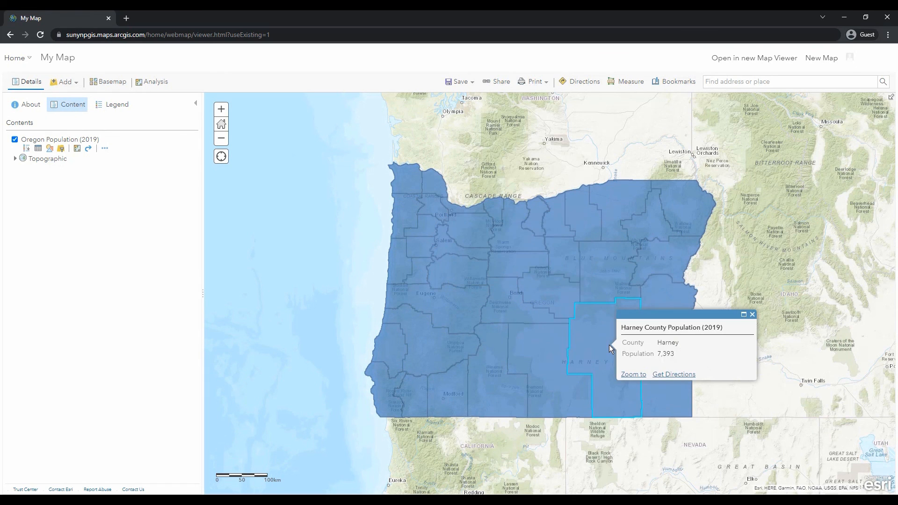
left_click(541, 345)
left_click(681, 217)
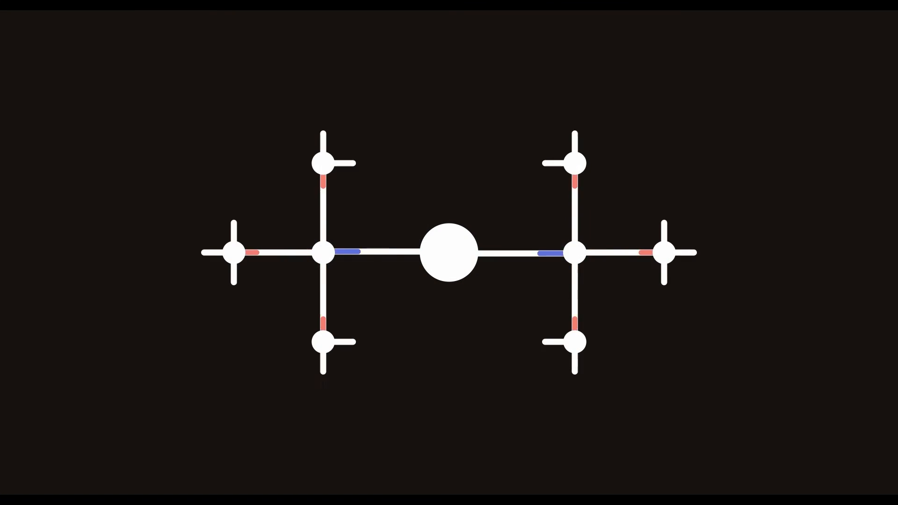